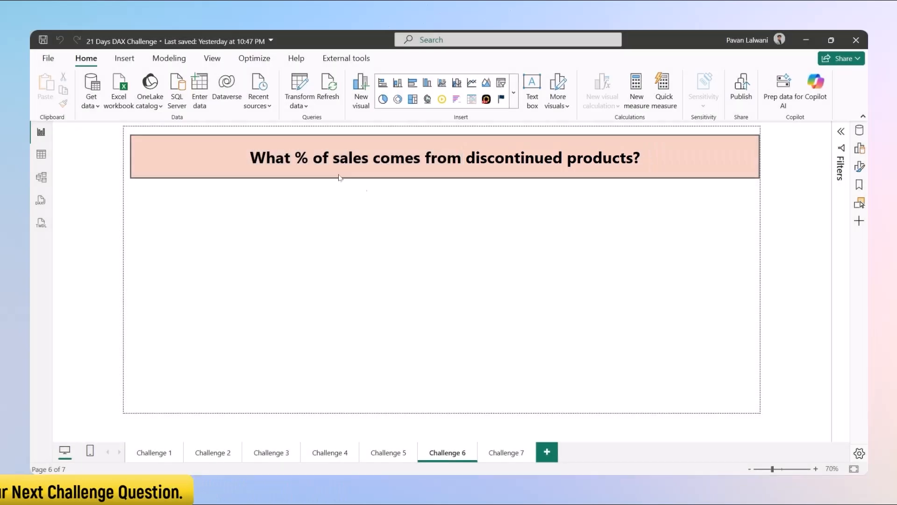
- Show the data fields and create a new measure named TotalSales, with its formula starting on a new line
click(860, 132)
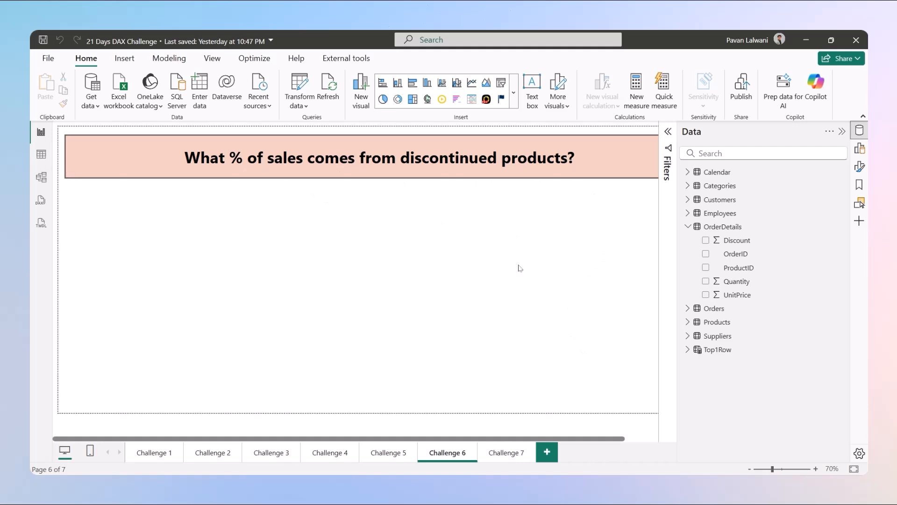
click(643, 99)
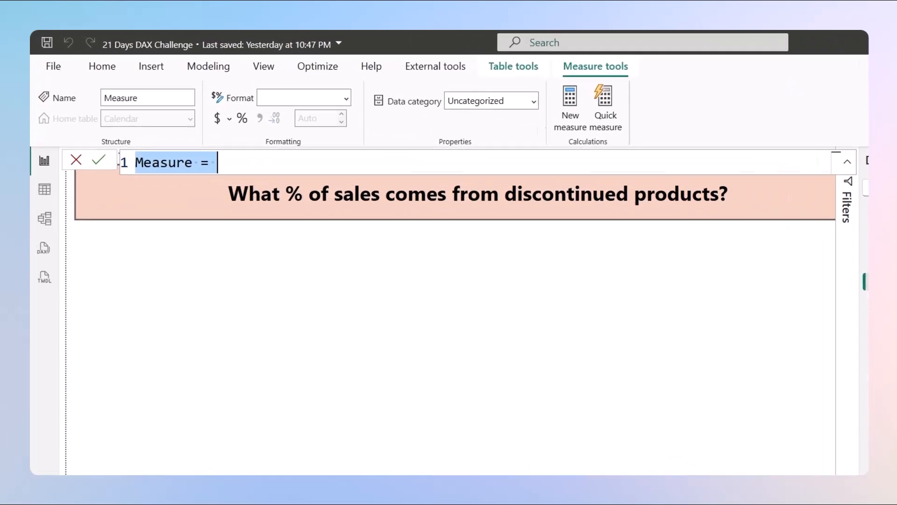
text(TotalSales =)
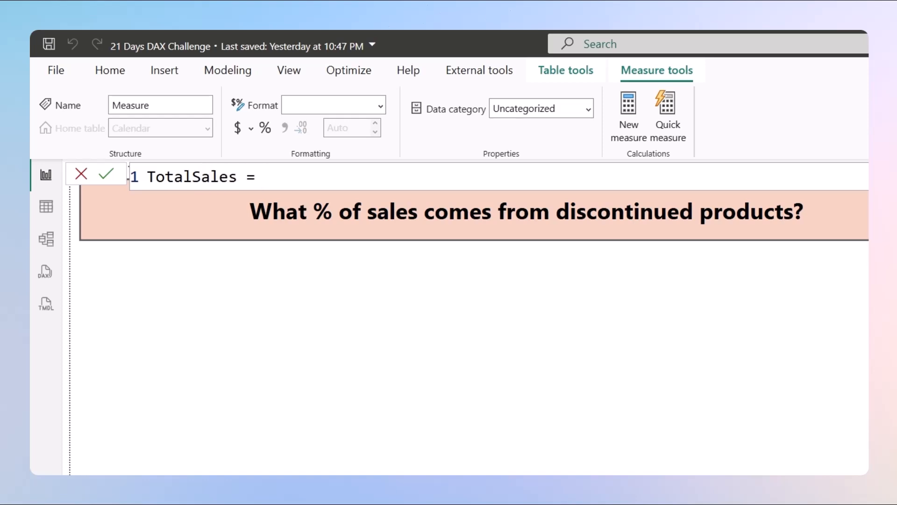
key(shift+Return)
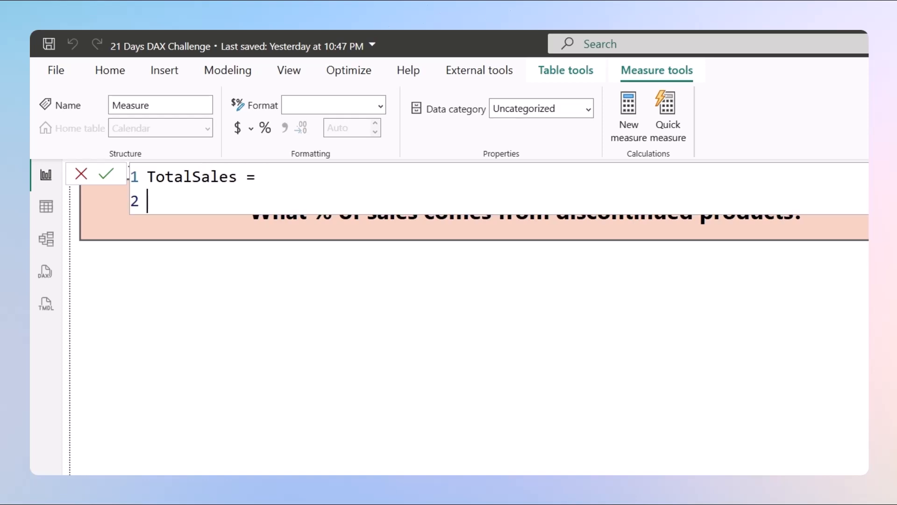
- Begin the TotalSales formula with SUMX over the OrderDetails table and start a new line for the expression
text(SUMX()
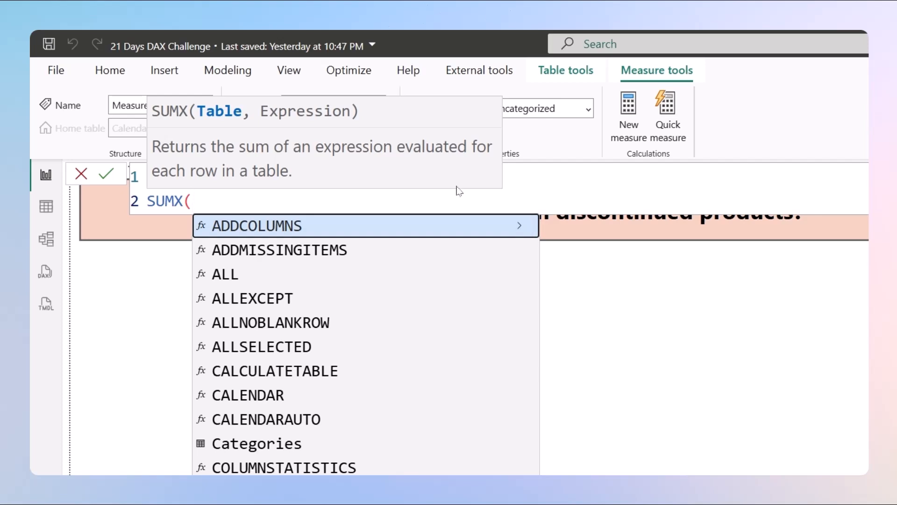
text(Order)
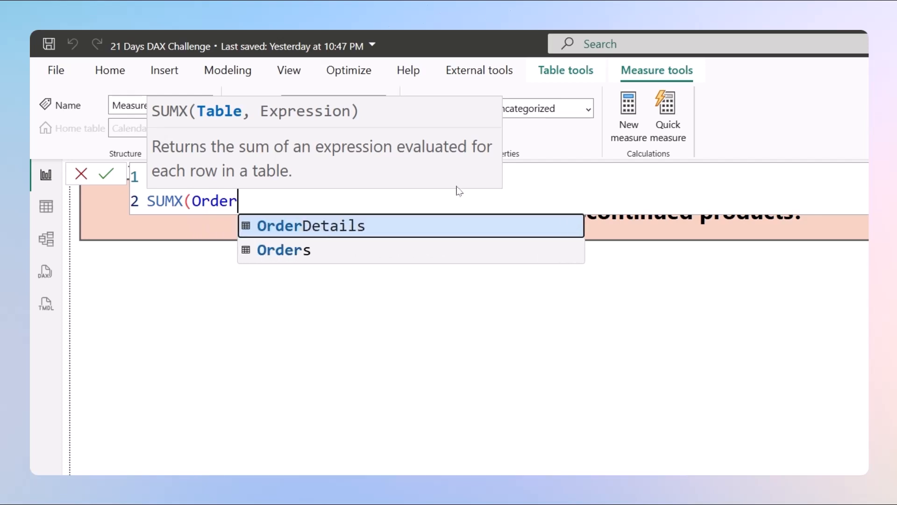
key(Tab)
key(alt)
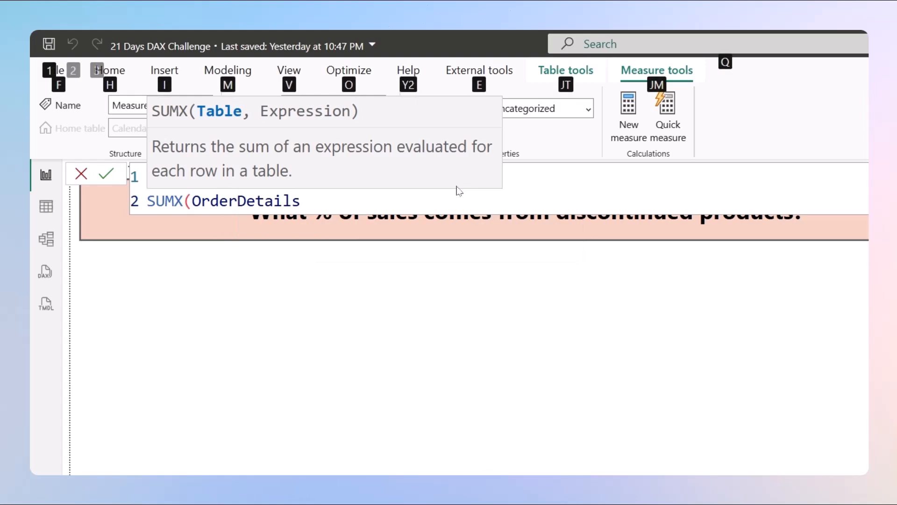
key(alt)
text(,)
key(alt+Return)
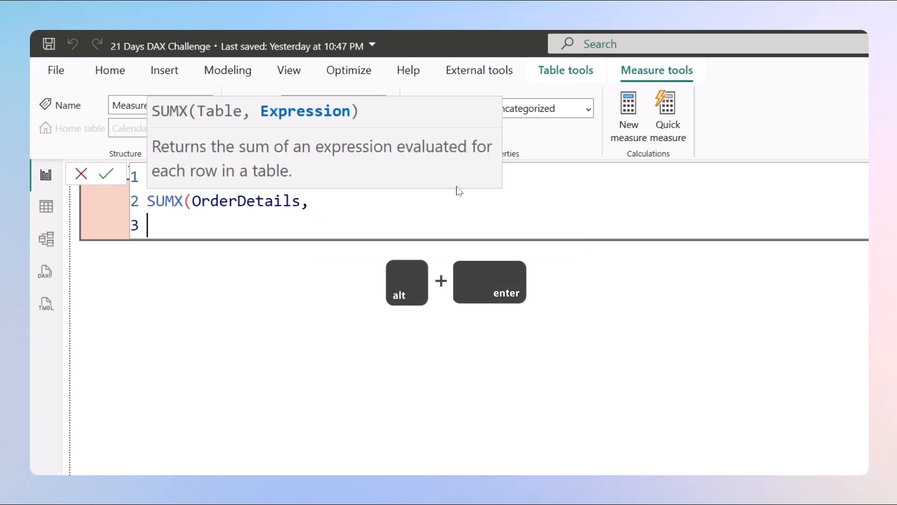
- Enter OrderDetails[Discount] as the first factor of the SUMX expression
text(Ir)
key(BackSpace)
key(BackSpace)
text(Order)
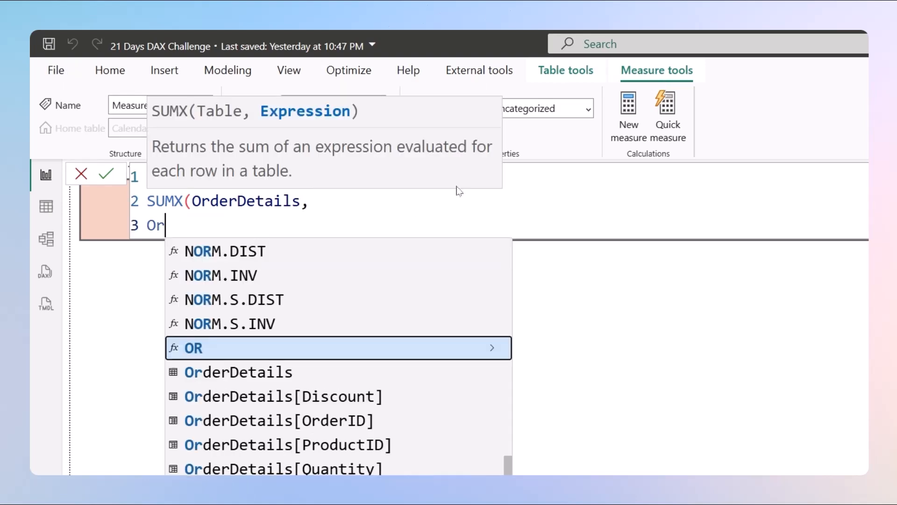
key(Down)
key(Down)
key(Up)
key(Tab)
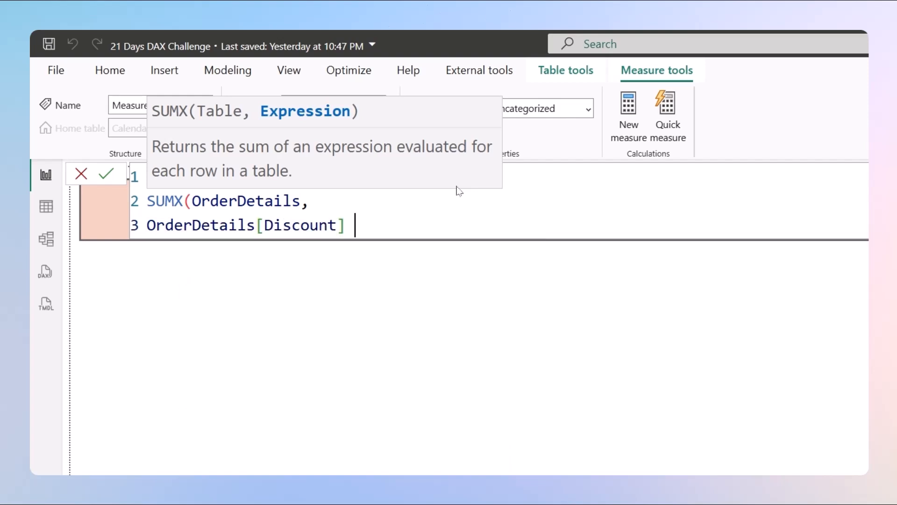
- Multiply the discount by OrderDetails[UnitPrice], close the SUMX function and commit the TotalSales measure
text(* O)
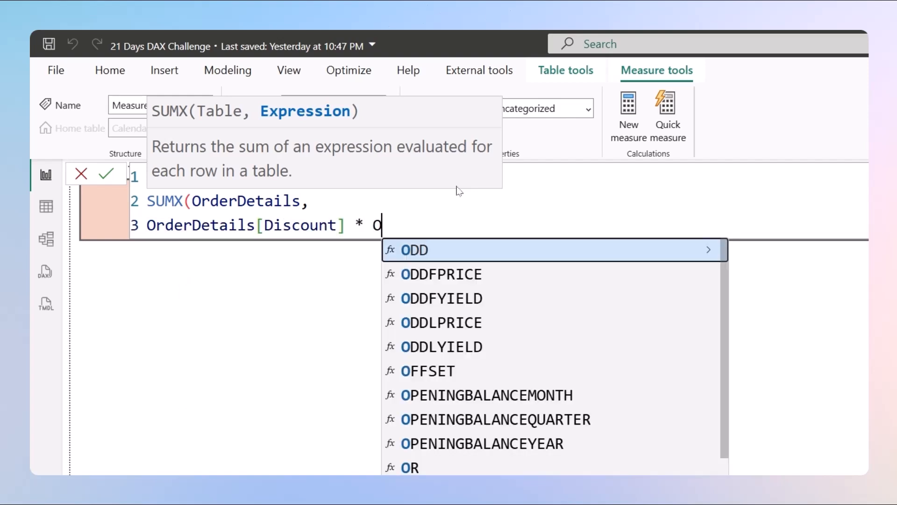
key(BackSpace)
text(Unit)
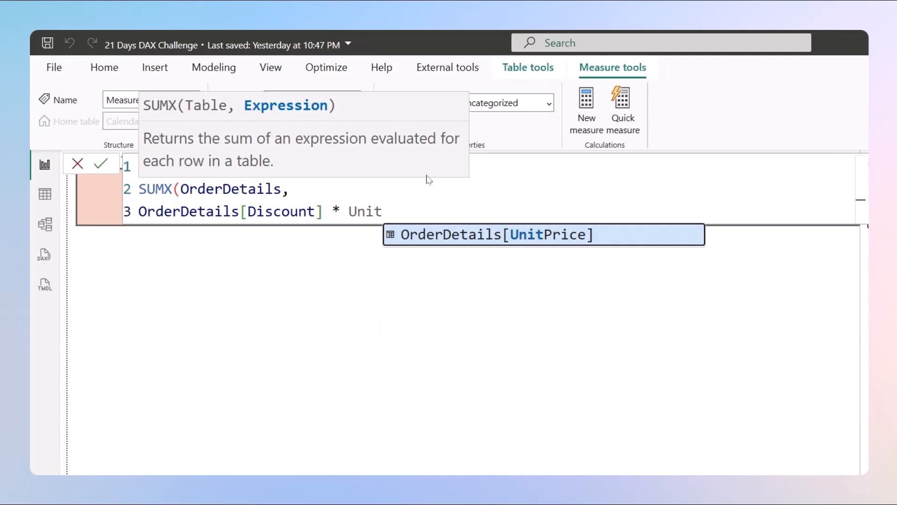
key(Tab)
text())
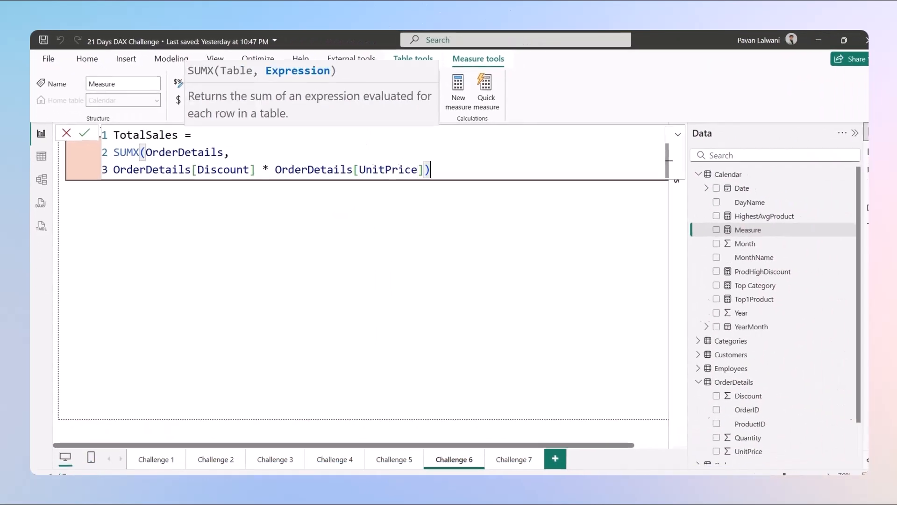
key(Return)
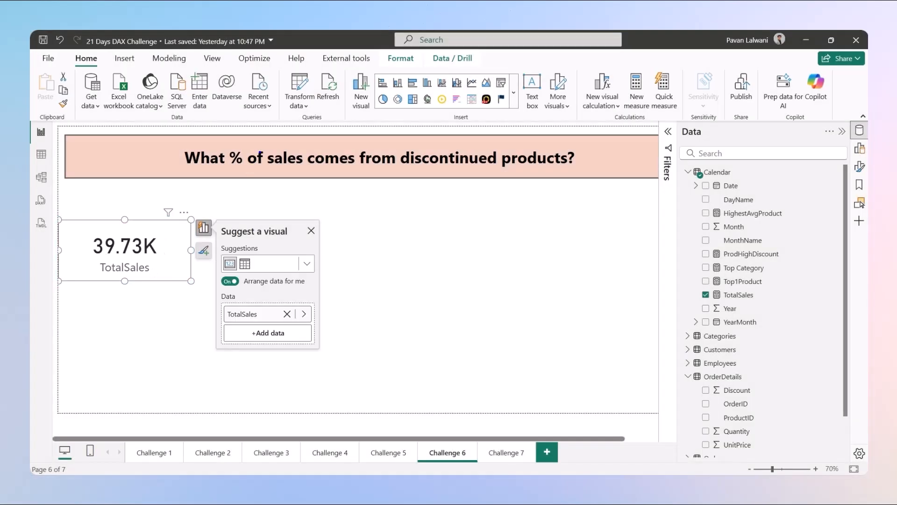
drag(267, 146, 305, 170)
key(Escape)
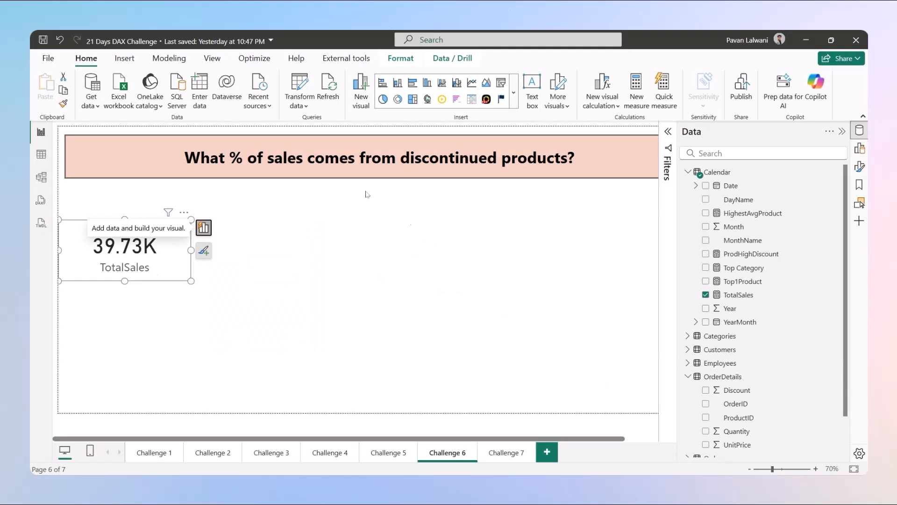
click(637, 89)
key(Escape)
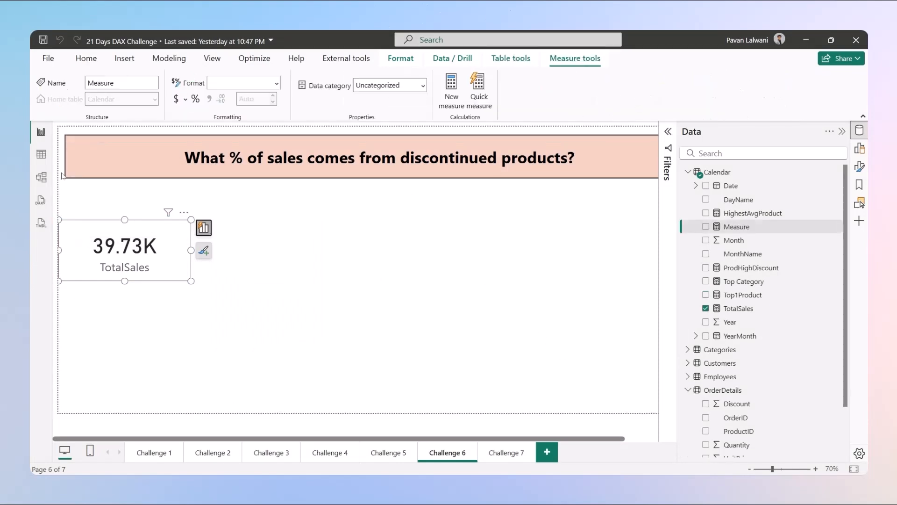
- Examine the Discontinued column in the Products table data, then return to the report page
click(37, 159)
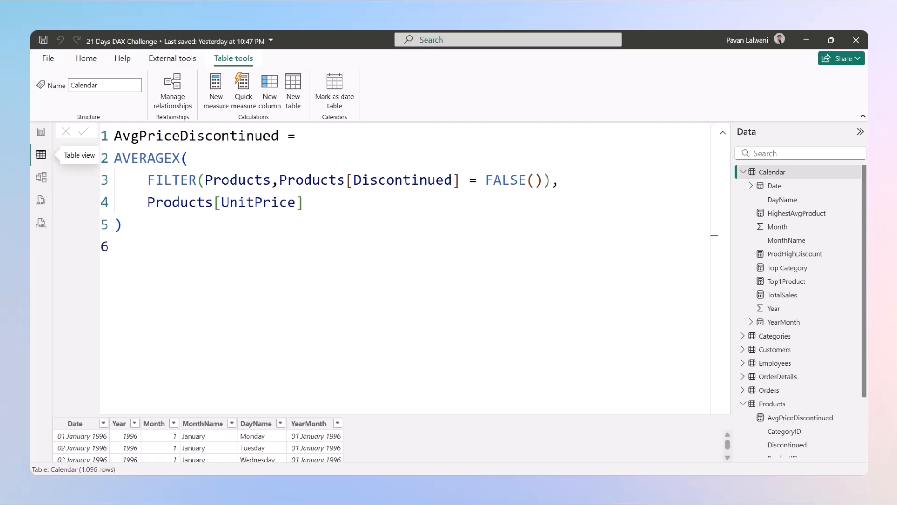
click(722, 133)
click(742, 173)
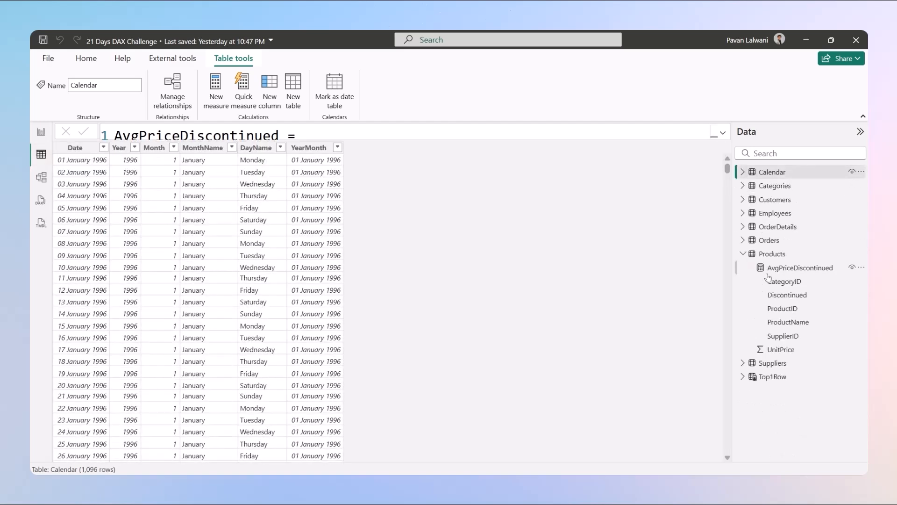
click(771, 251)
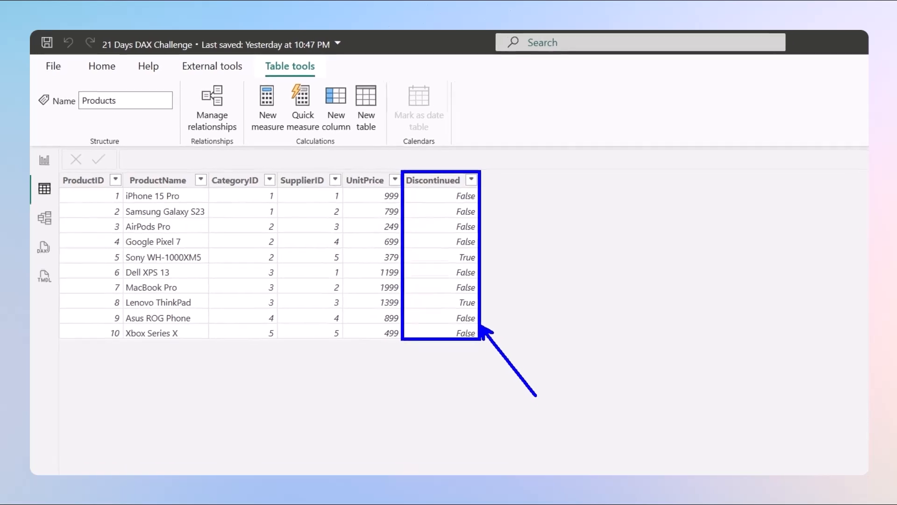
click(45, 165)
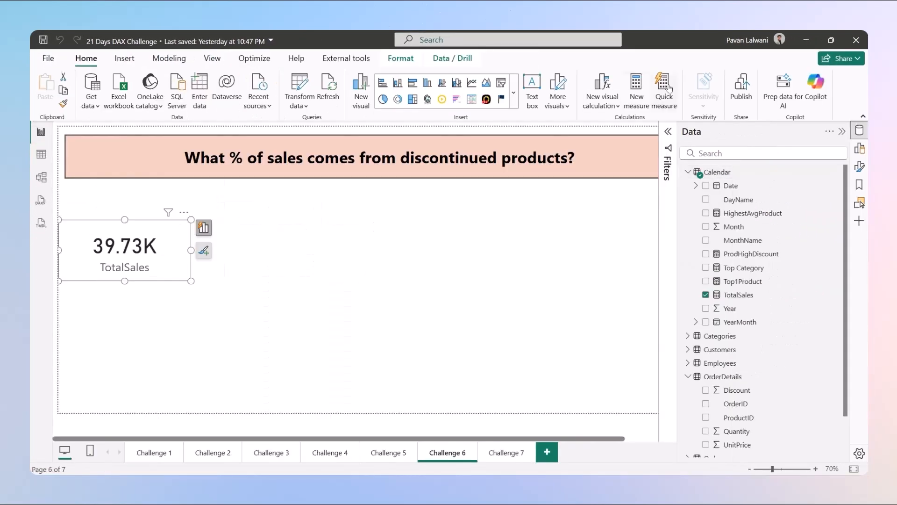
- Create a new measure named Sales Discontinued and begin its formula with a CALCULATE function
click(642, 104)
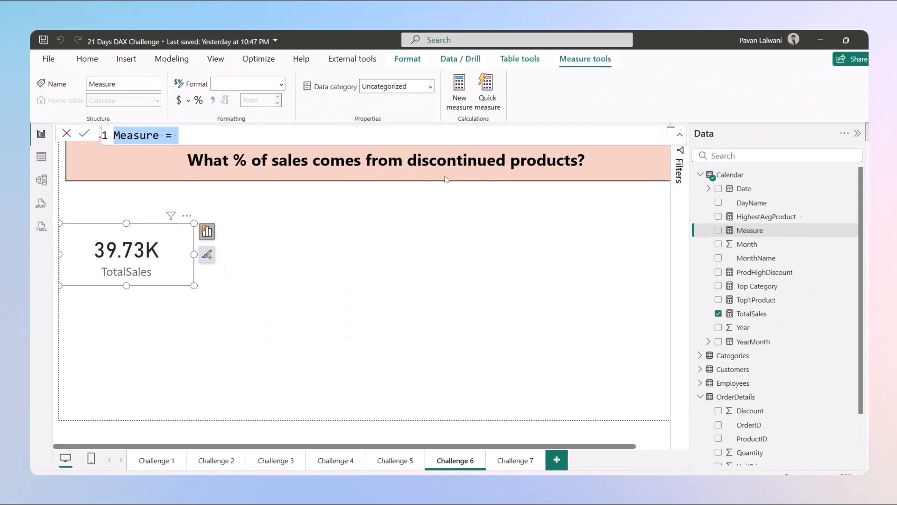
text(Sales )
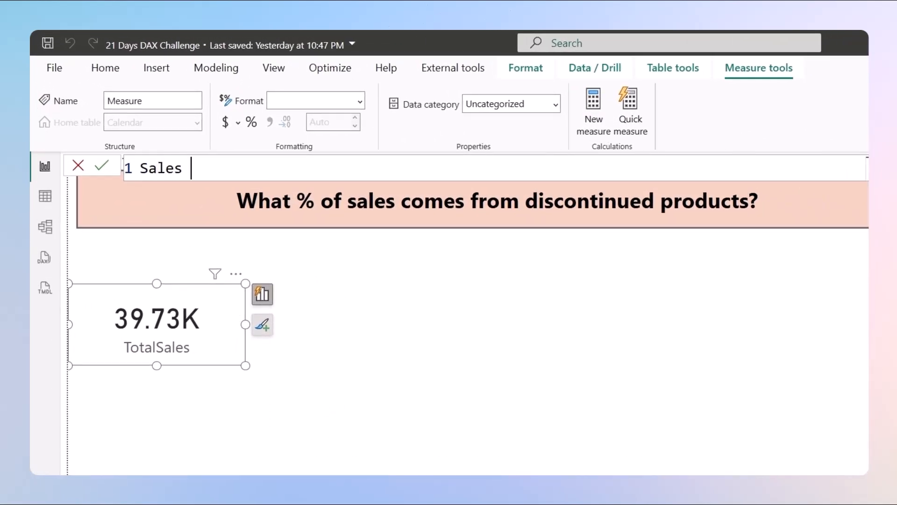
text(Disconti)
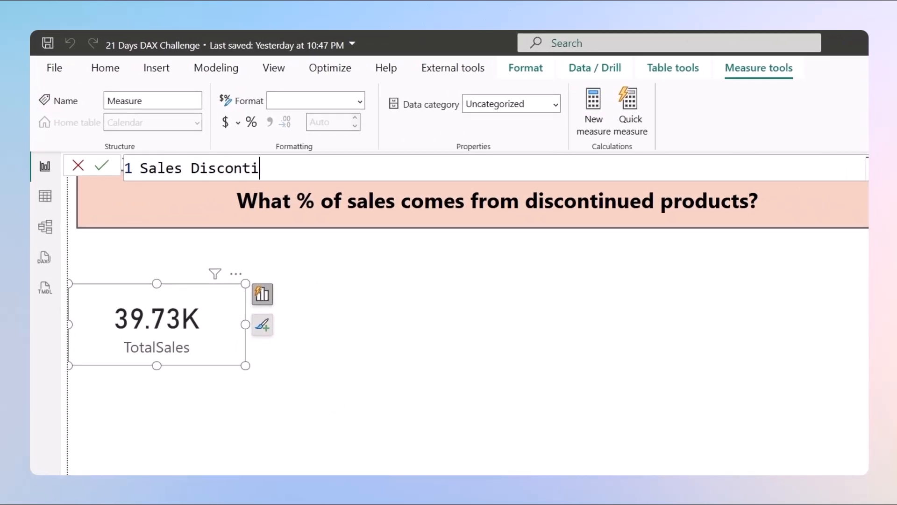
text(nued =)
key(Return)
text(Cal)
key(Tab)
key(Return)
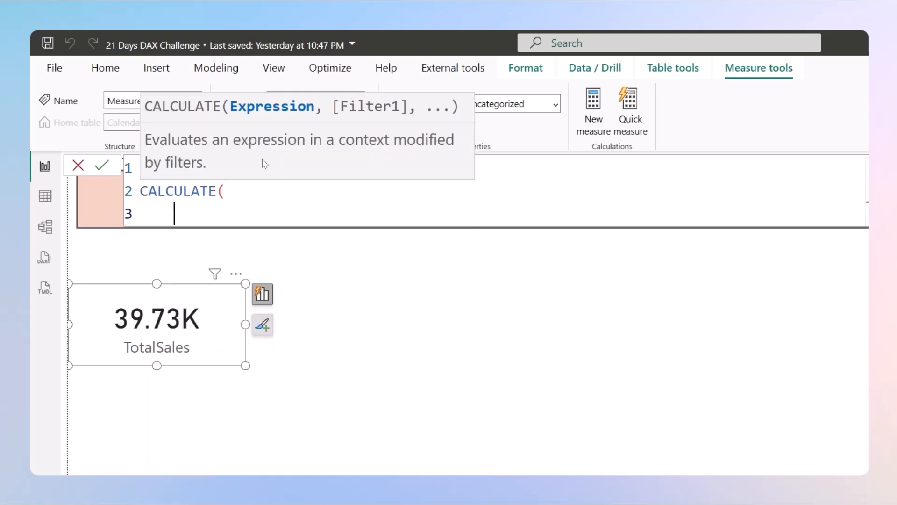
- Enter the [TotalSales] measure as the expression argument of CALCULATE, followed by a comma
text(Total)
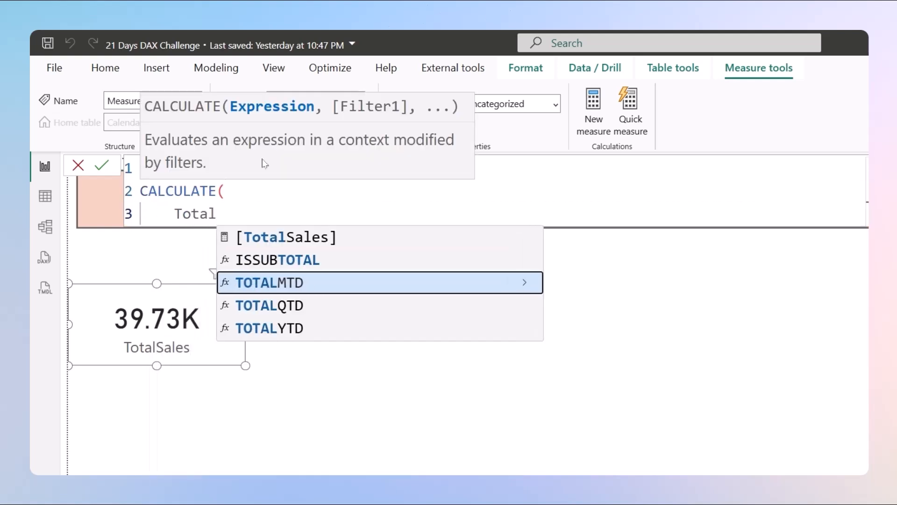
key(Up)
key(Up)
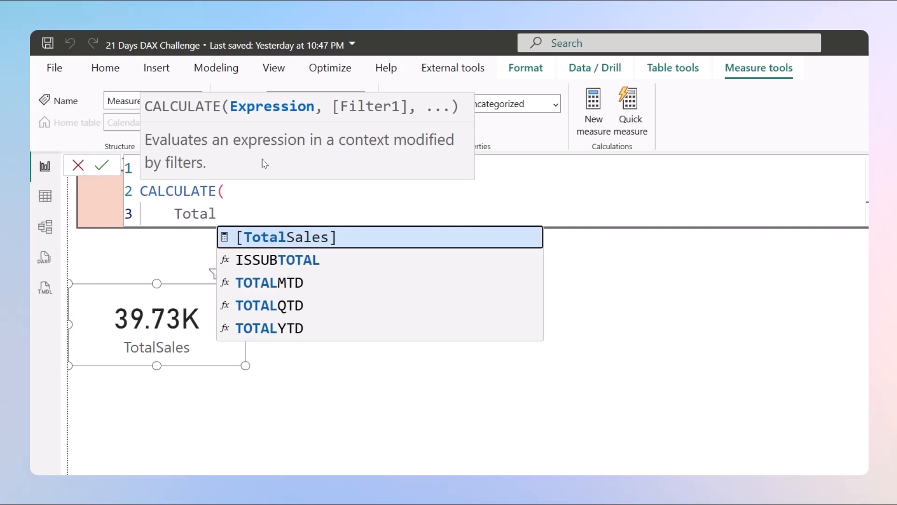
key(Tab)
text(,)
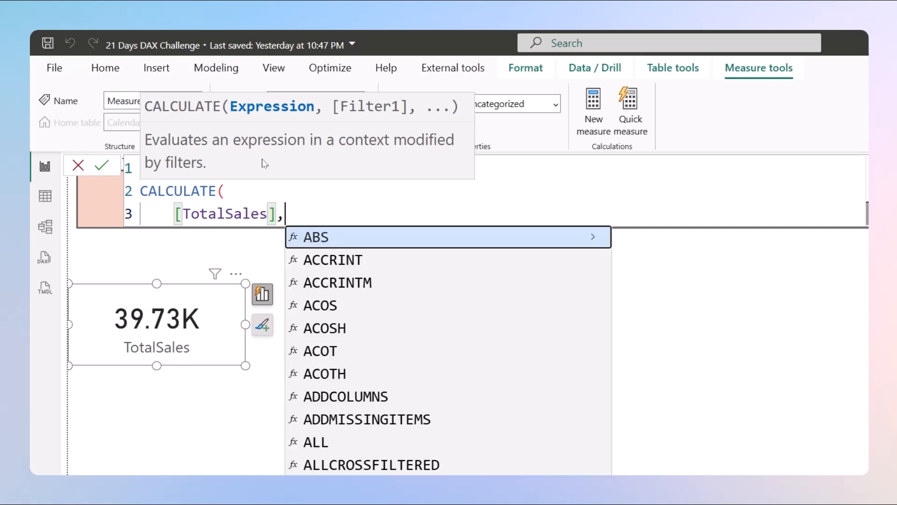
- Add a FILTER function on a new line as the CALCULATE filter, with Products as its table
key(Return)
text(Filter)
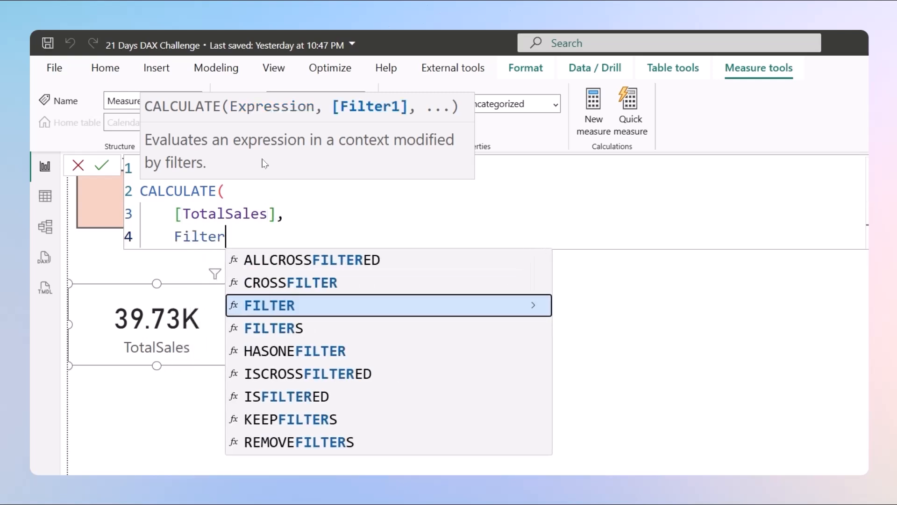
key(Tab)
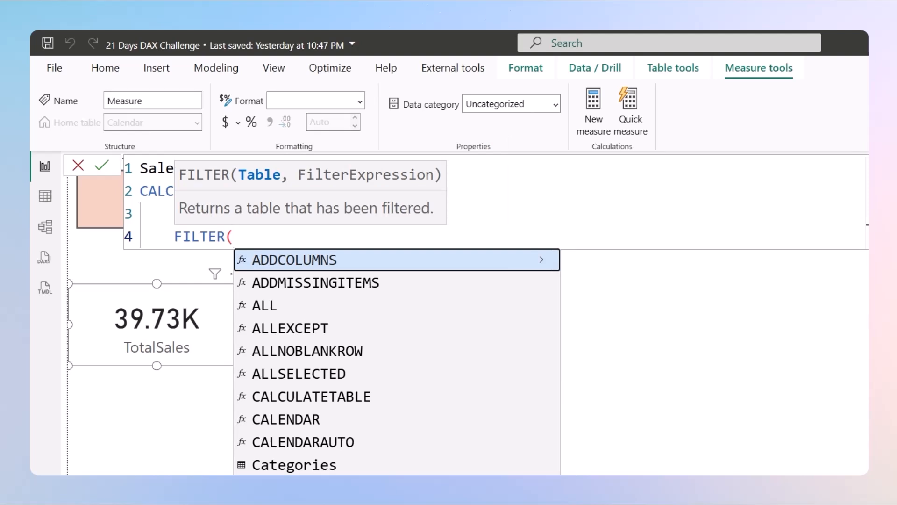
text(Pro)
key(Tab)
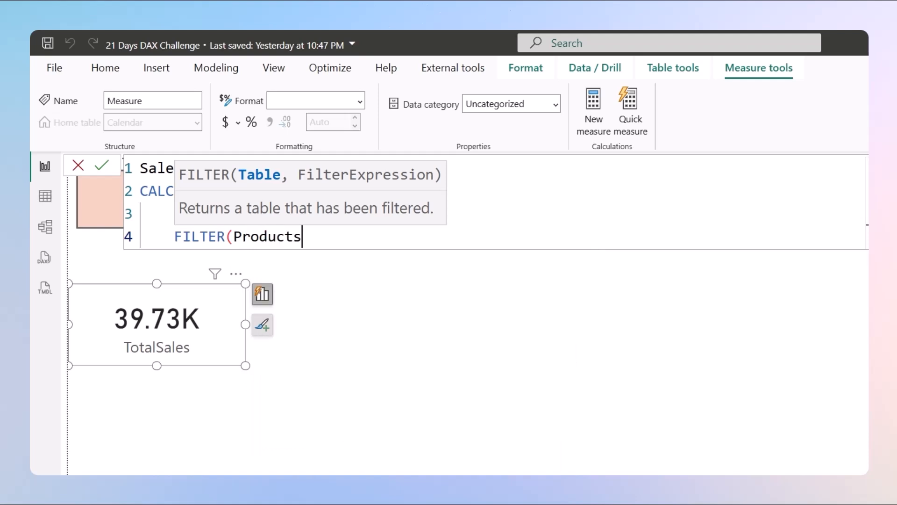
text(,)
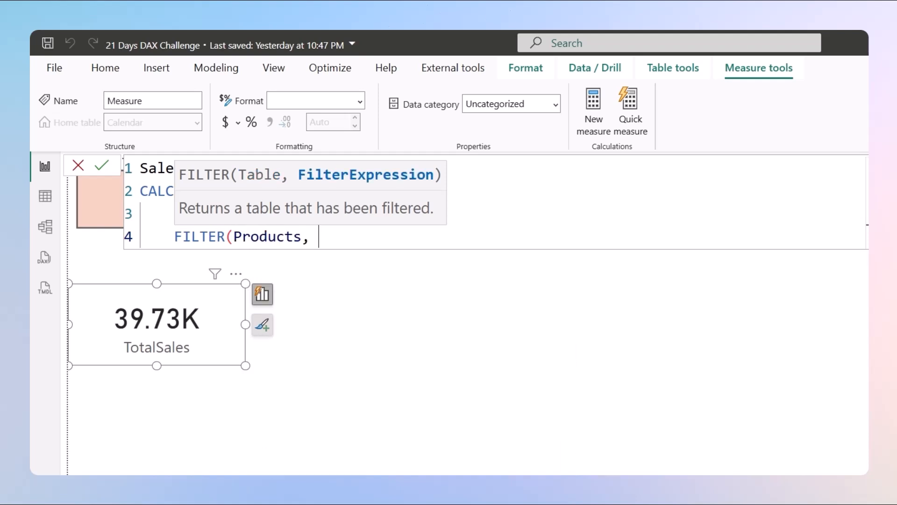
- Enter Products[Discontinued] = TRUE() as the condition of the FILTER function
text( Discou)
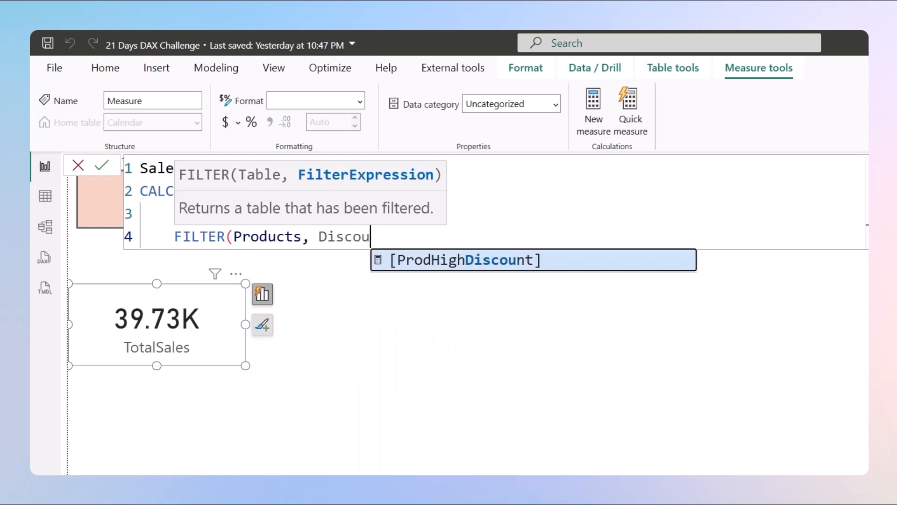
key(BackSpace)
key(Down)
key(Down)
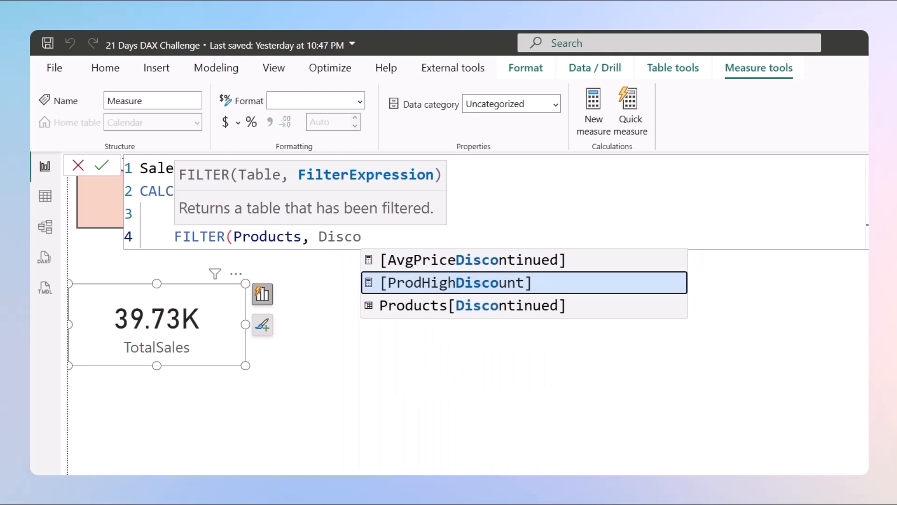
key(Down)
key(Tab)
text(= )
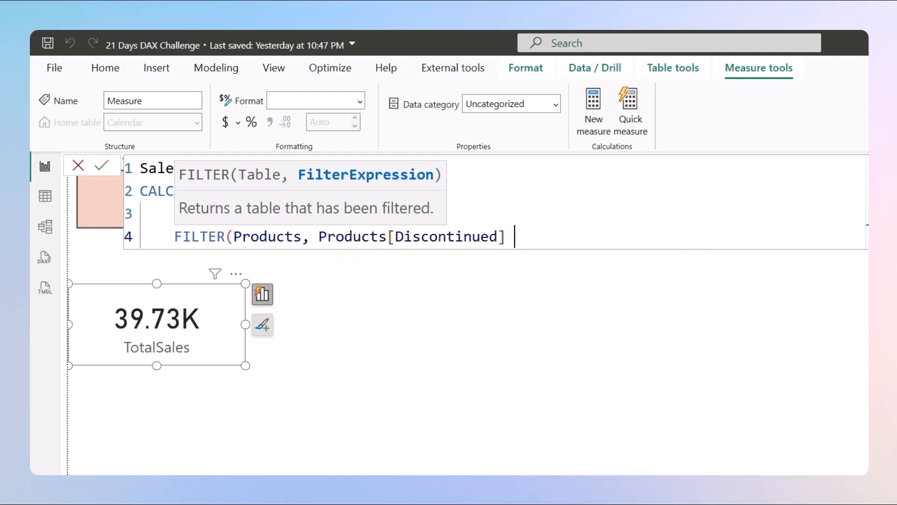
text(tru)
key(Tab)
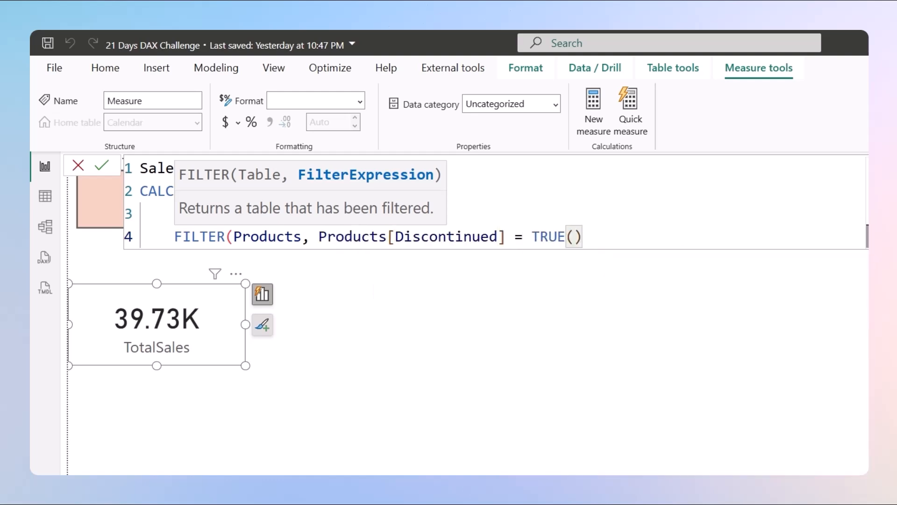
- Close the FILTER and CALCULATE functions and commit the Sales Discontinued measure
text()))
key(Return)
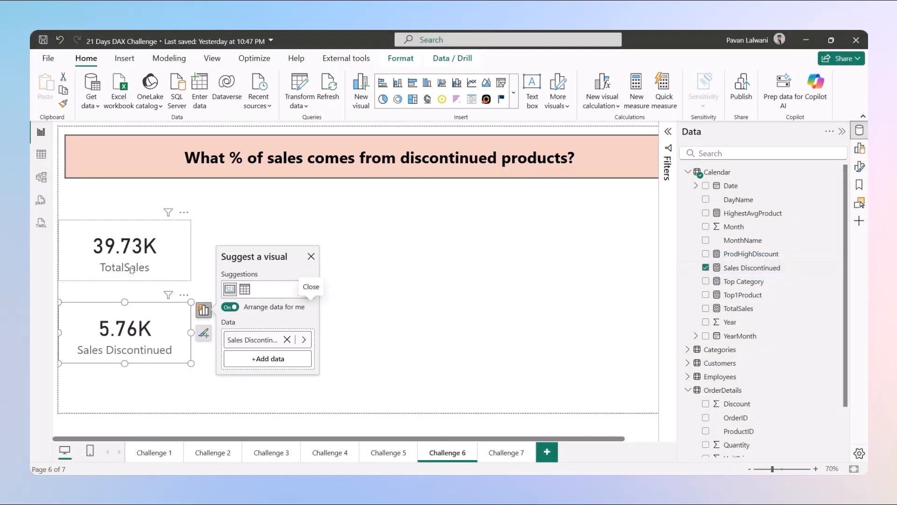
click(133, 245)
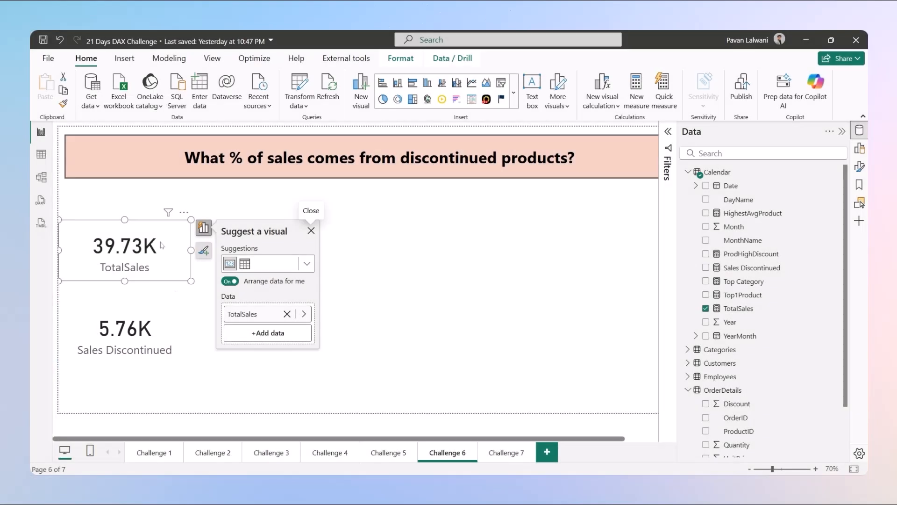
click(385, 272)
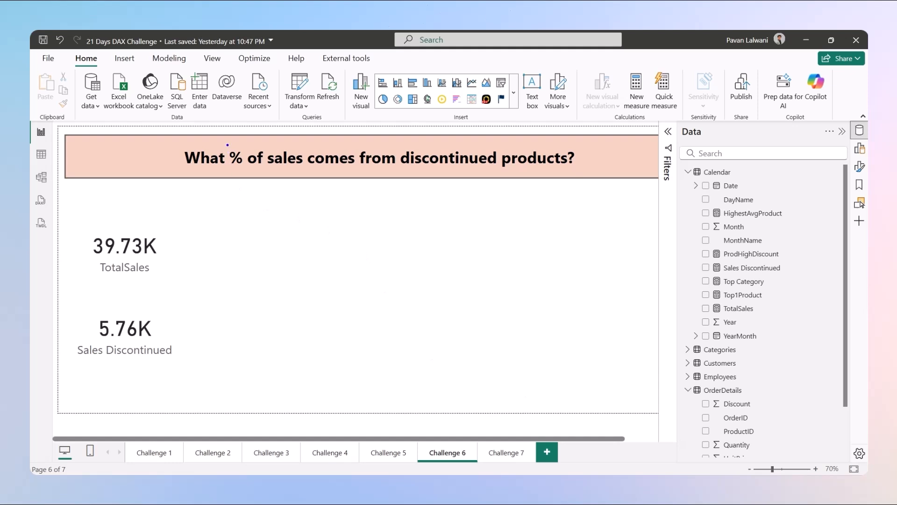
drag(228, 145, 260, 228)
key(Escape)
drag(168, 142, 579, 176)
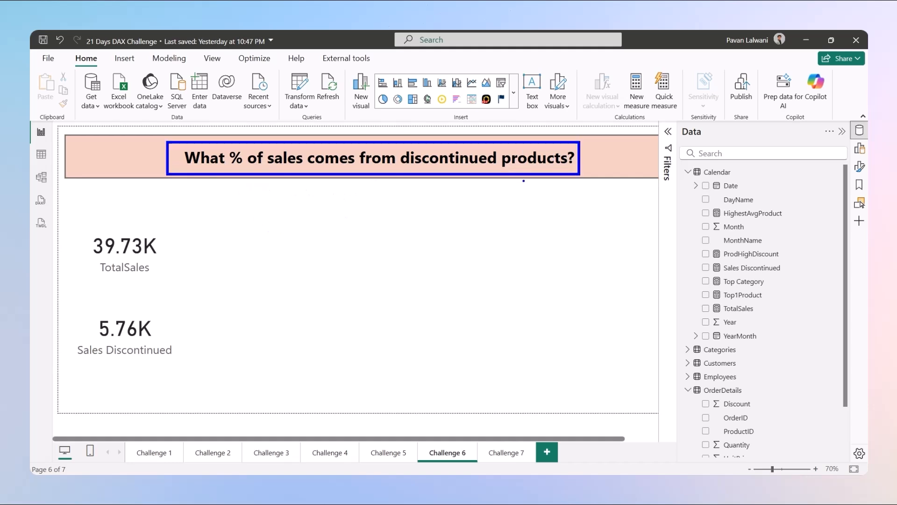
drag(523, 182, 573, 256)
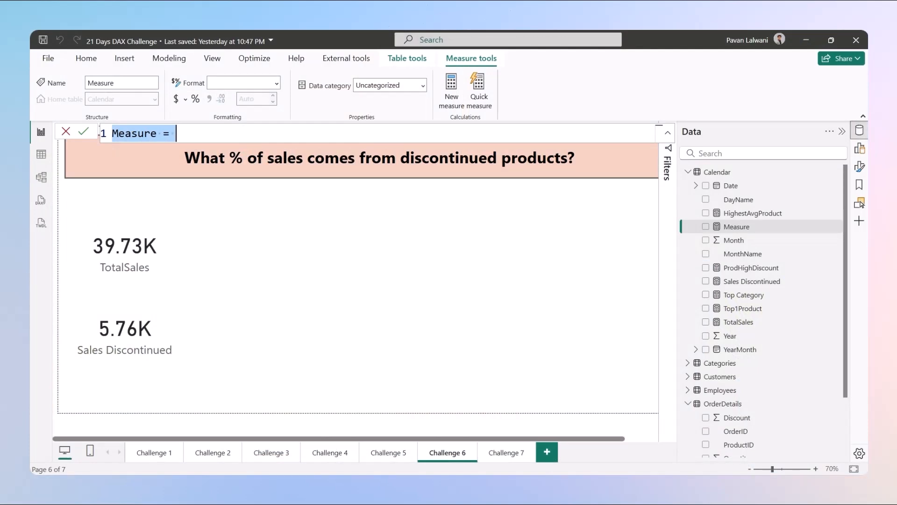
- Create a new measure named %Sales Discontinued and begin its formula with a DIVIDE function on a new line
text(%Sales Discontinued)
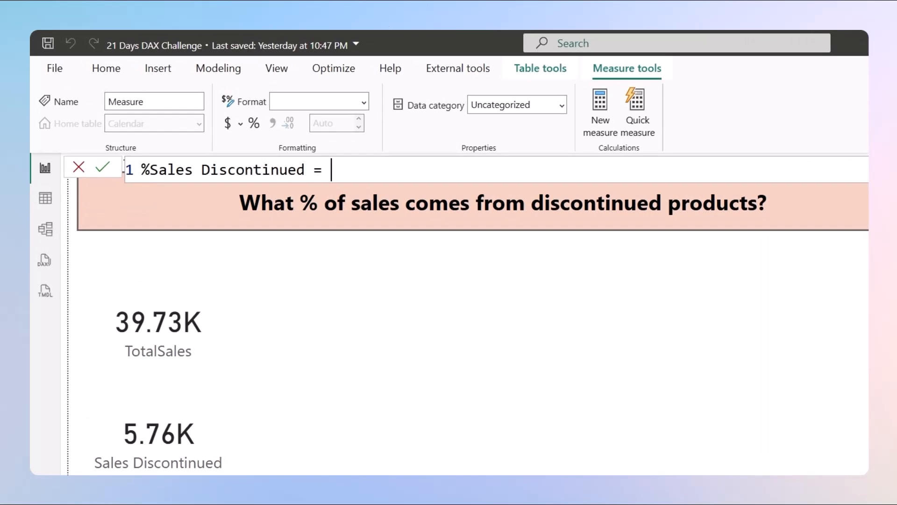
key(shift+Return)
text(Di)
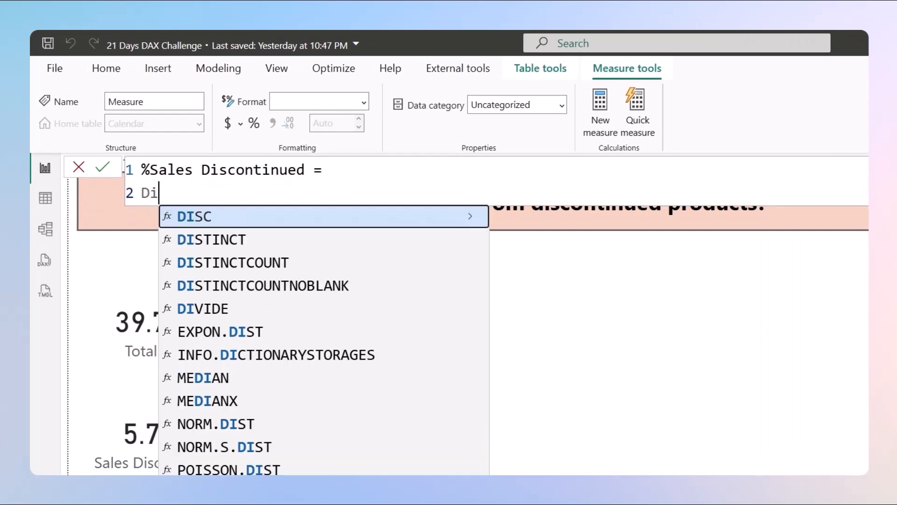
text(v)
key(Tab)
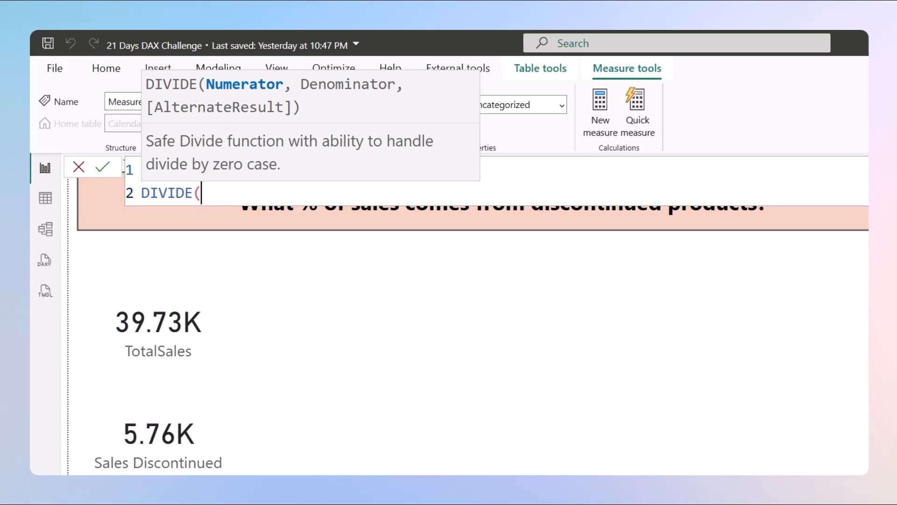
- Complete the DIVIDE function with [Sales Discontinued] as numerator and [TotalSales] as denominator, and commit the measure
text(Sales)
key(Tab)
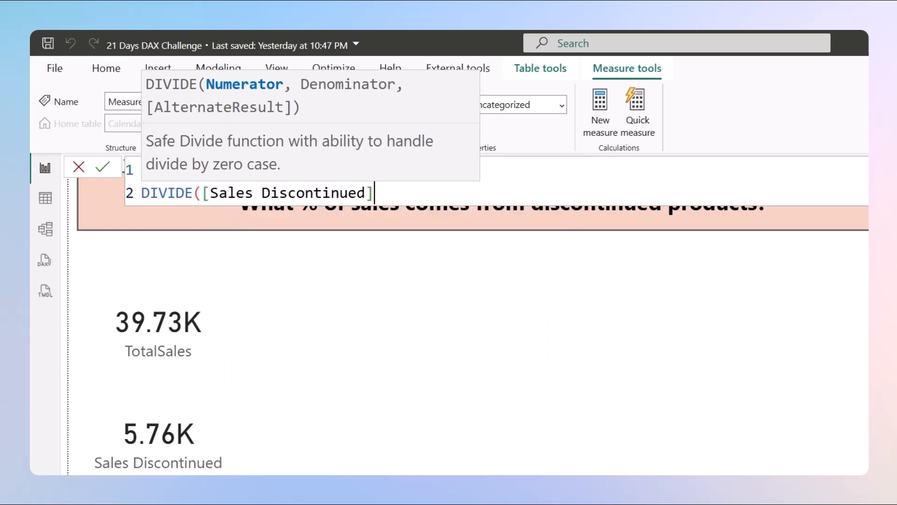
text(, Tota)
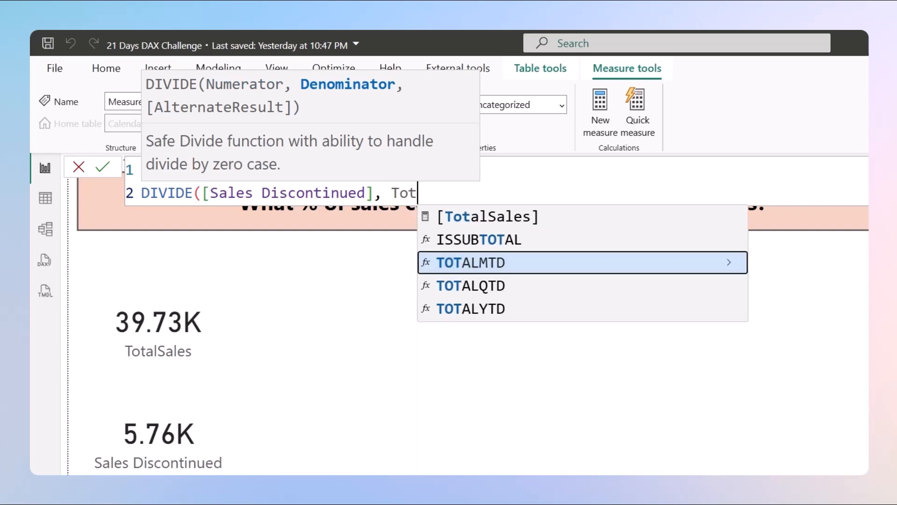
key(Up)
key(Up)
key(Tab)
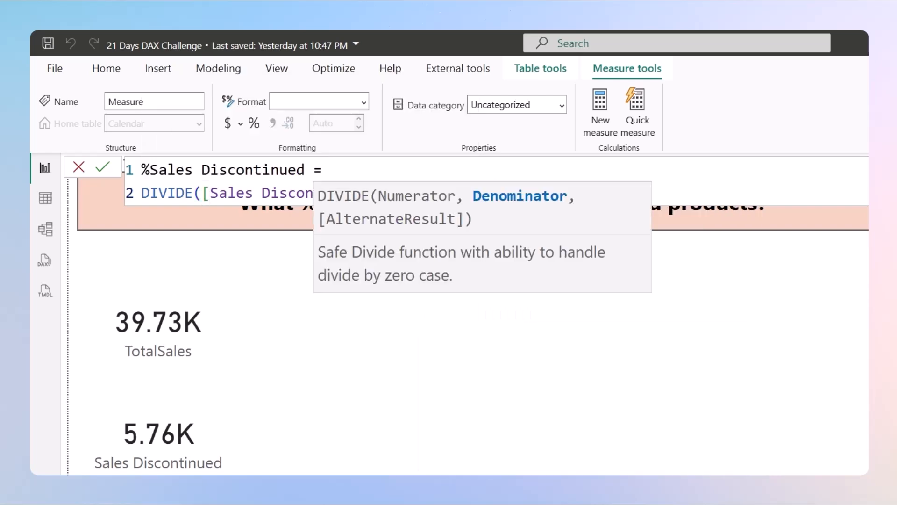
text())
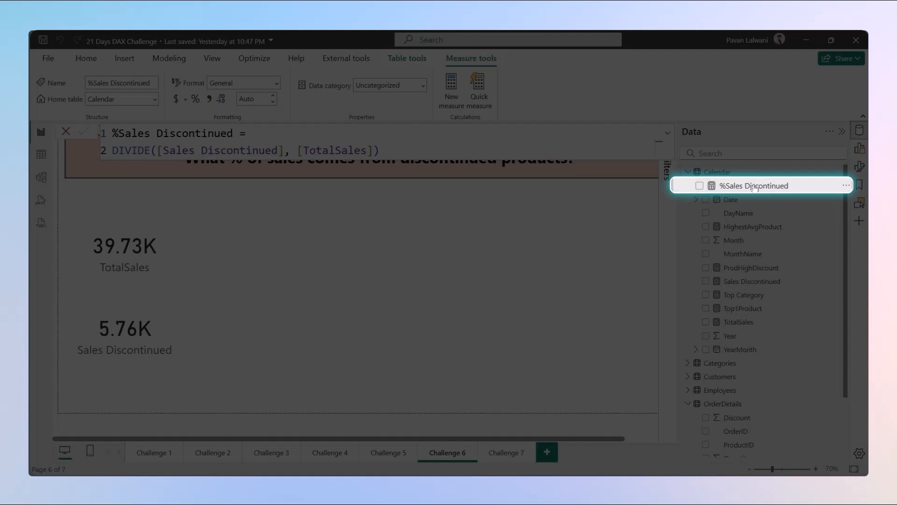
- Add a card visual for the %Sales Discontinued measure to the empty area of the Challenge 6 report page
drag(753, 187, 346, 291)
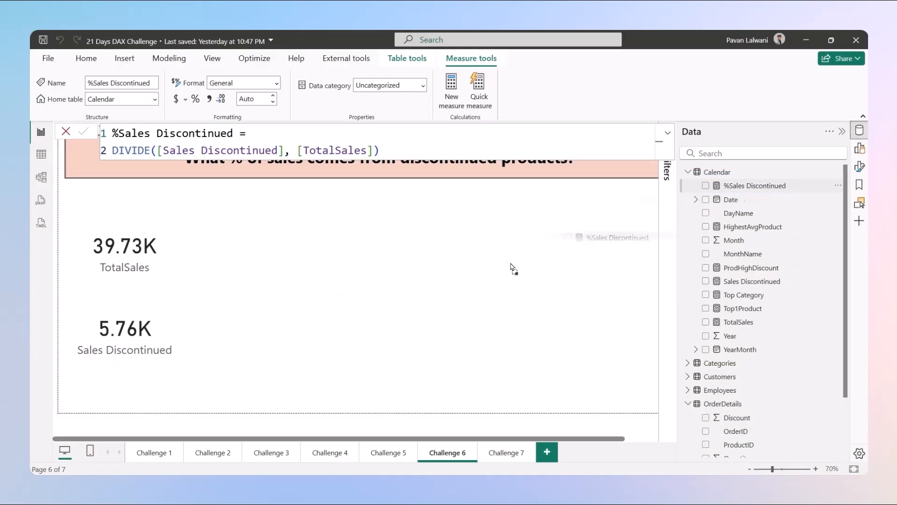
drag(510, 267, 201, 299)
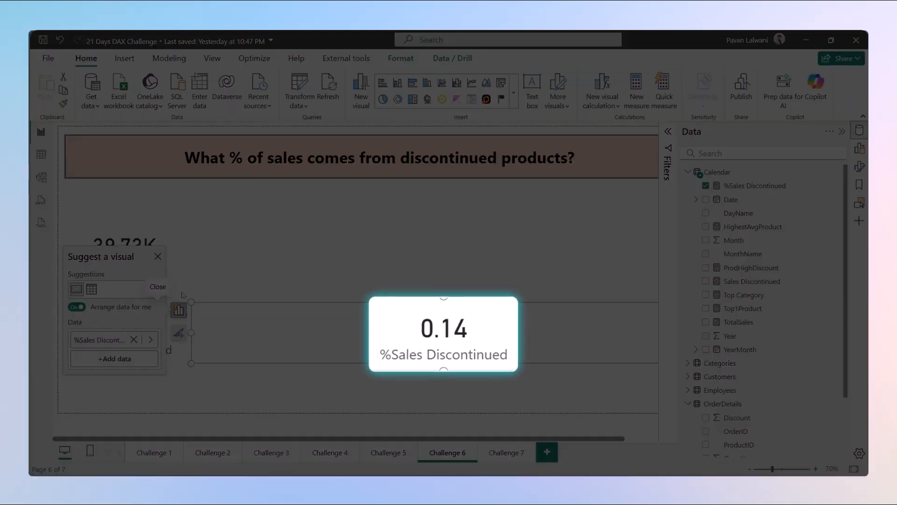
click(158, 257)
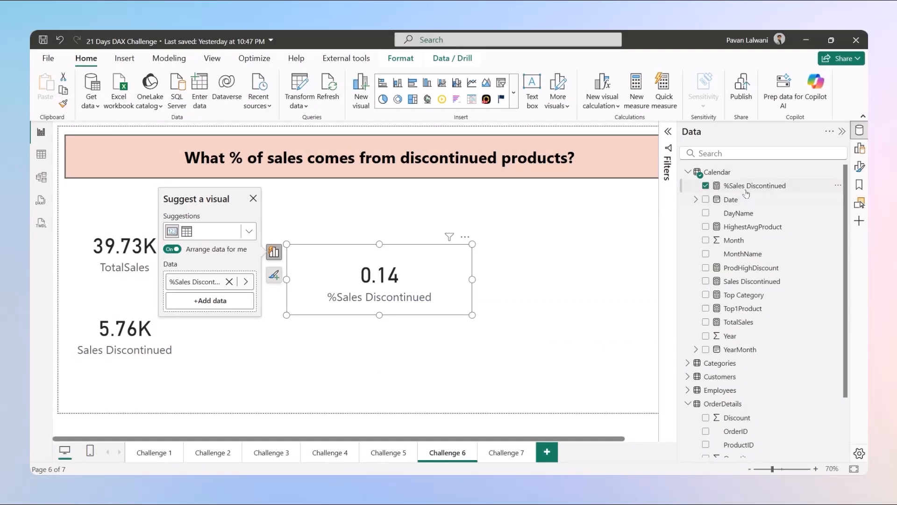
- Format the %Sales Discontinued measure as a percentage
click(747, 189)
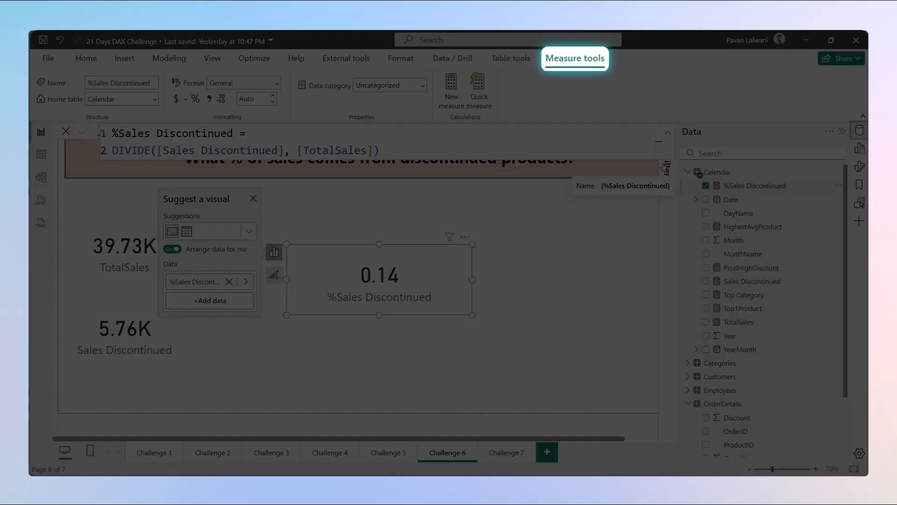
click(195, 100)
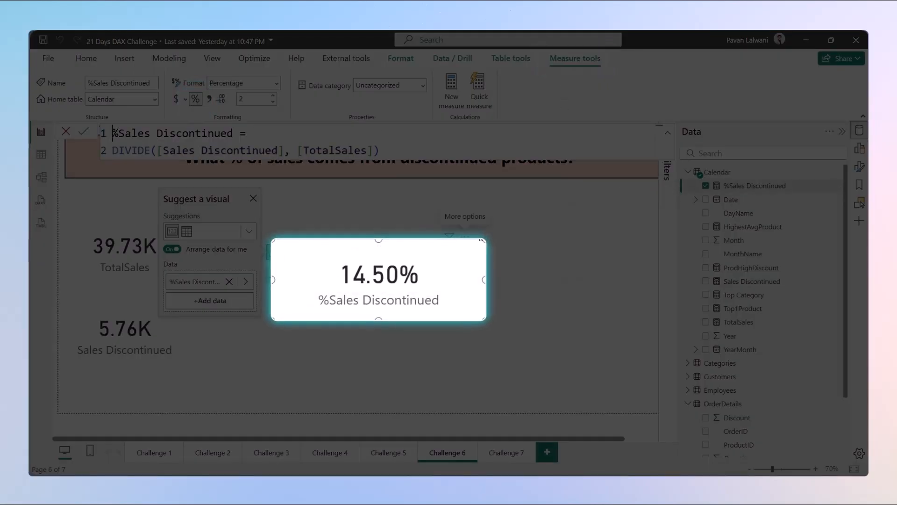
- Narrow the %Sales Discontinued card and move it closer to the TotalSales and Sales Discontinued cards, vertically between them
drag(470, 246, 419, 245)
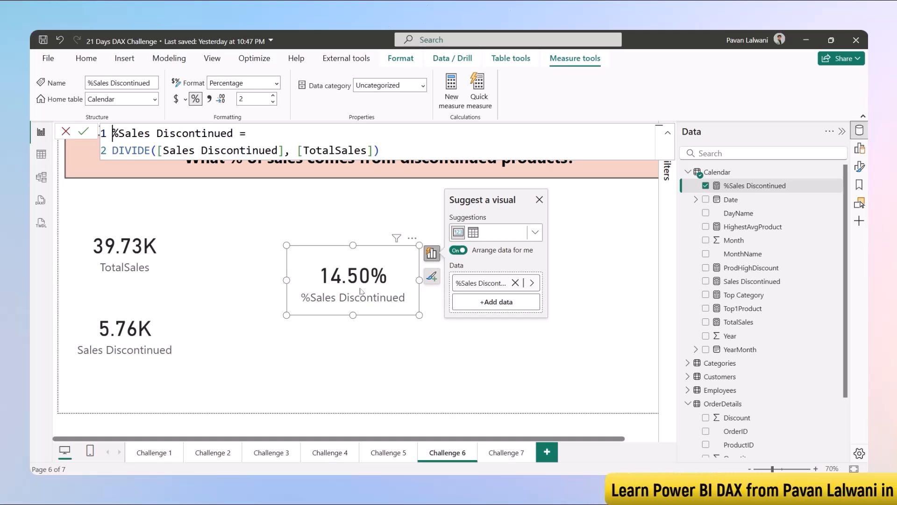
drag(381, 261, 351, 274)
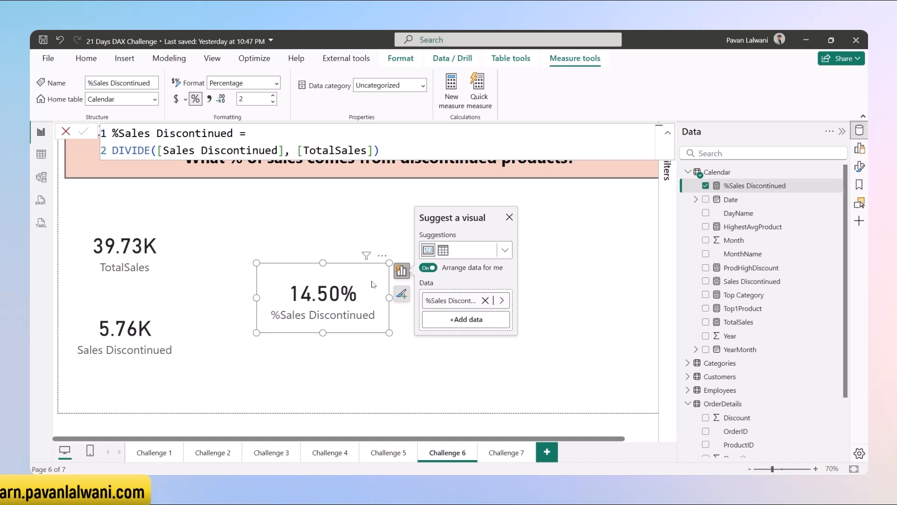
click(590, 220)
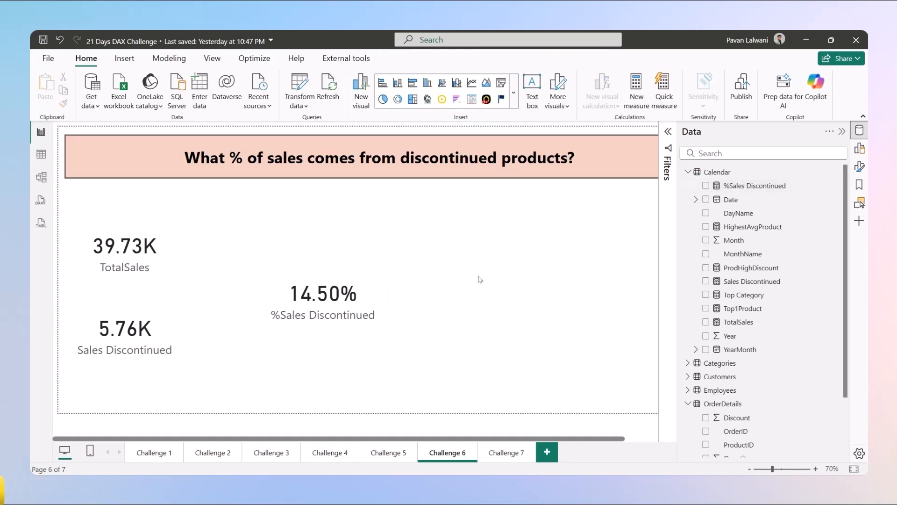
- Open the Challenge 7 report page
click(507, 453)
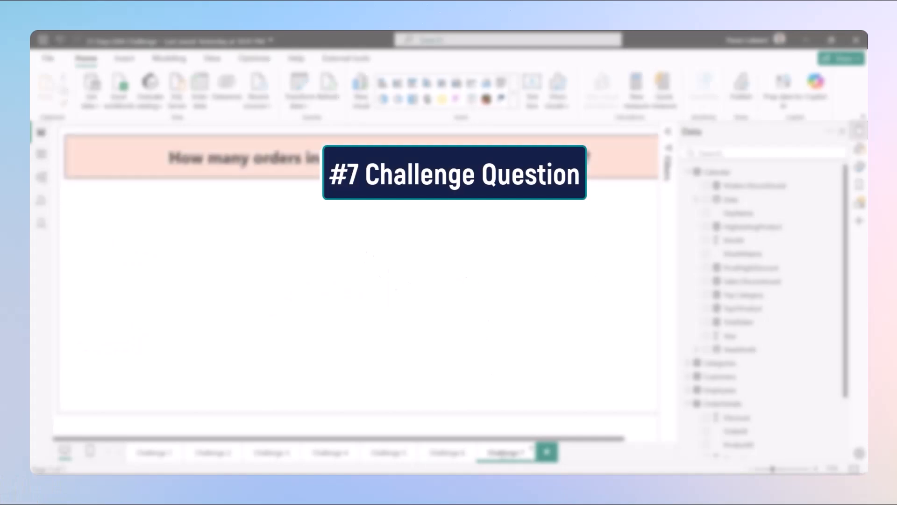